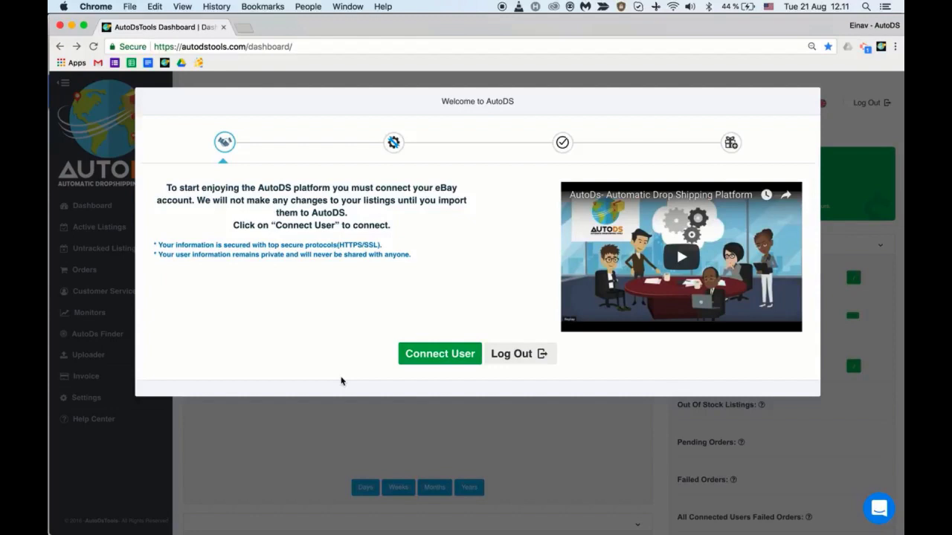
# Sign in to eBay with the seller account's email and password, then grant AutoDsTools access
pyautogui.click(446, 354)
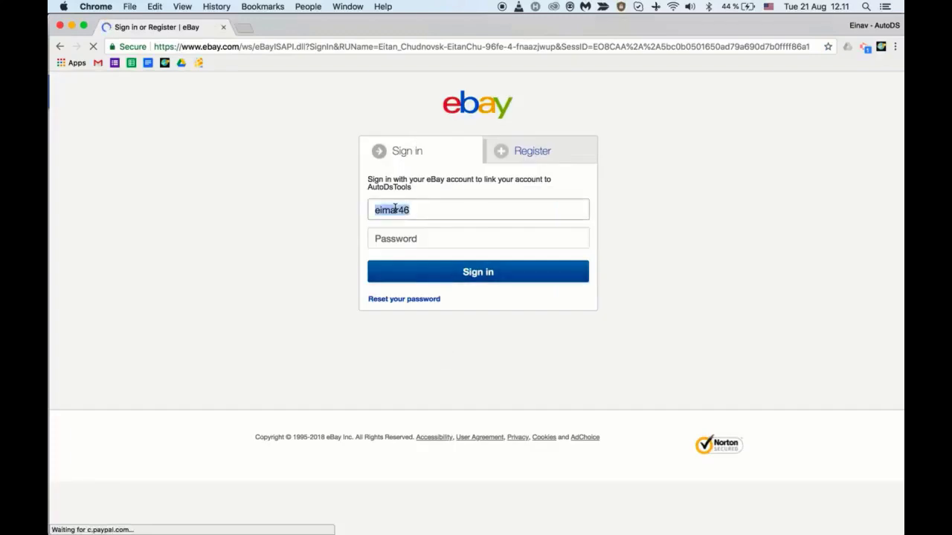
pyautogui.press('BackSpace')
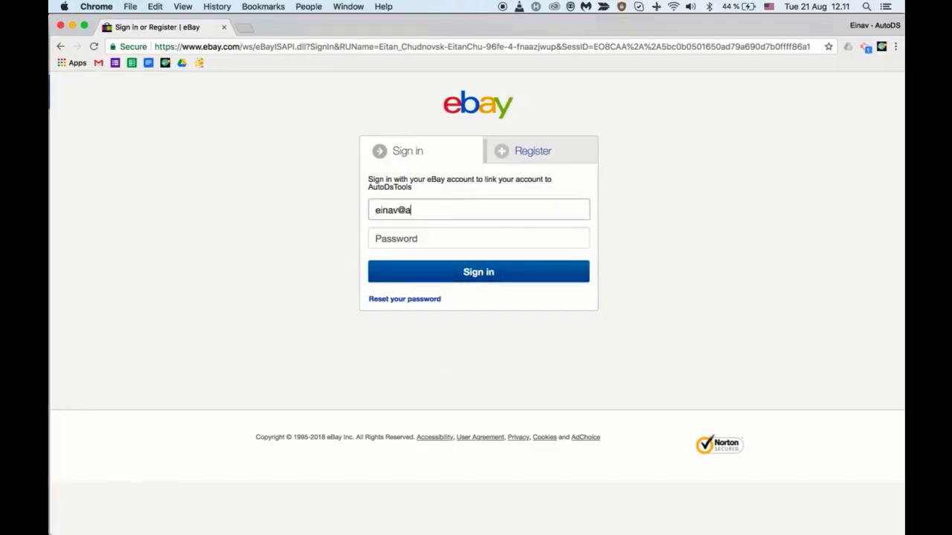
pyautogui.press('Tab')
pyautogui.write('******')
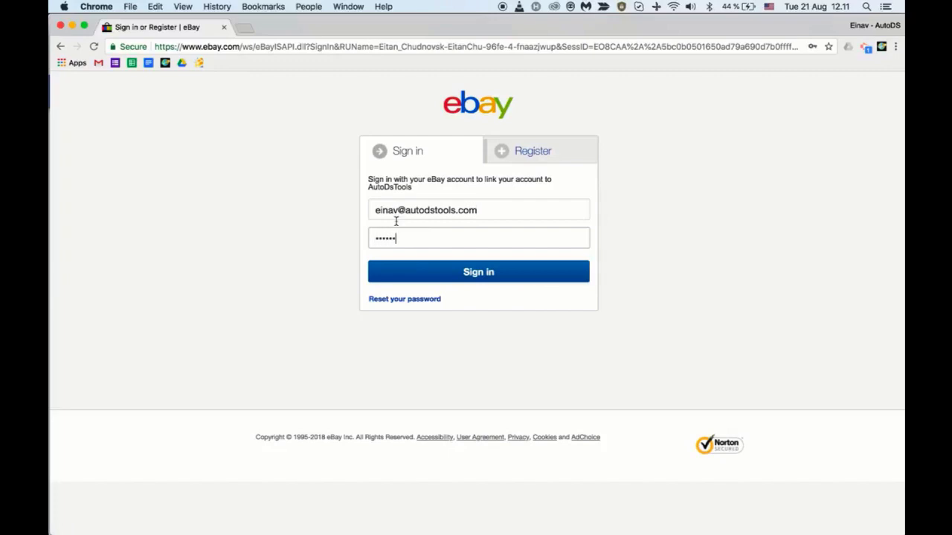
pyautogui.click(461, 281)
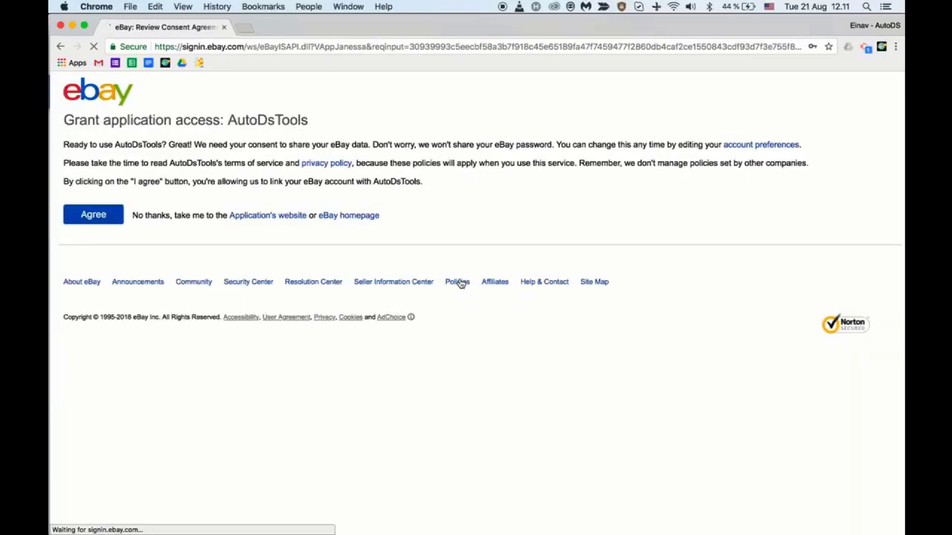
pyautogui.click(96, 220)
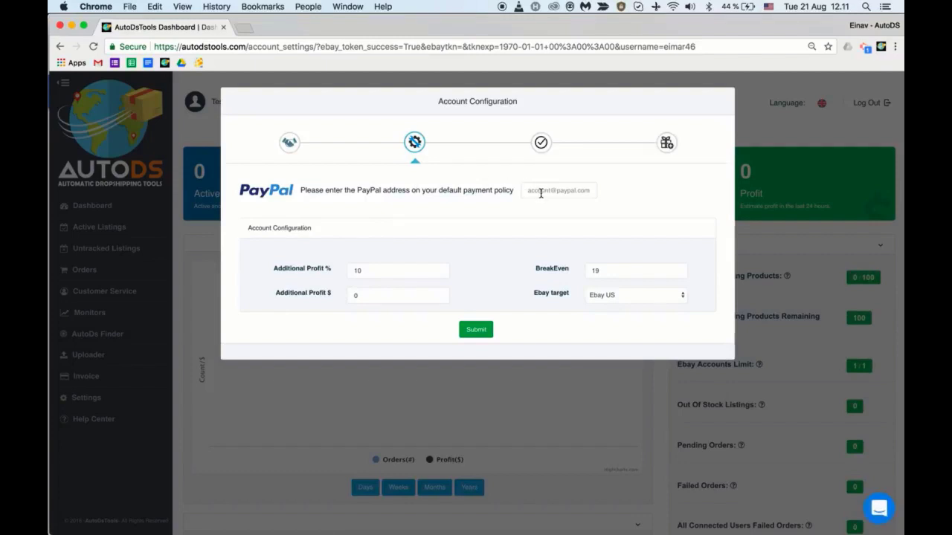
# Enter the PayPal email address and review the Additional Profit % (10) and $ (0) values
pyautogui.click(540, 193)
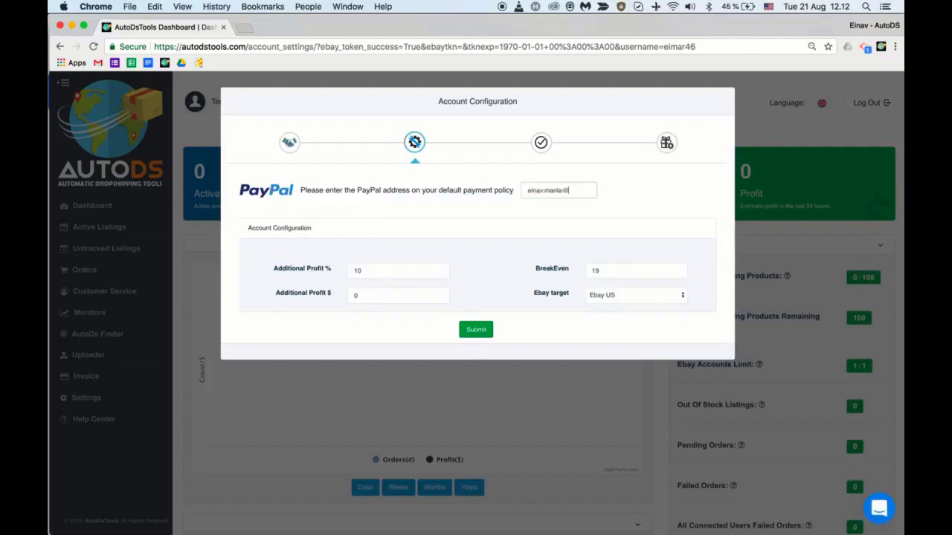
pyautogui.click(384, 283)
pyautogui.click(383, 266)
pyautogui.moveTo(383, 267); pyautogui.dragTo(332, 271)
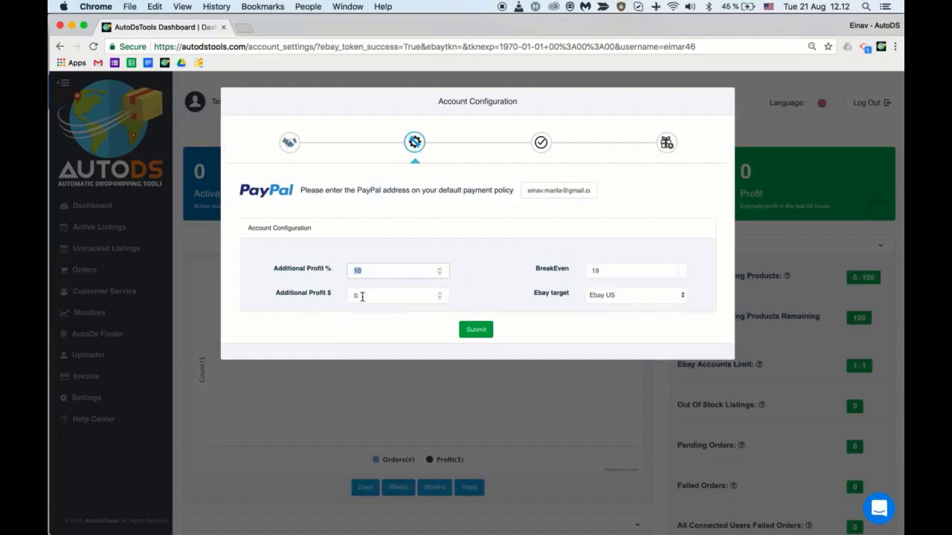
pyautogui.moveTo(361, 296); pyautogui.dragTo(334, 298)
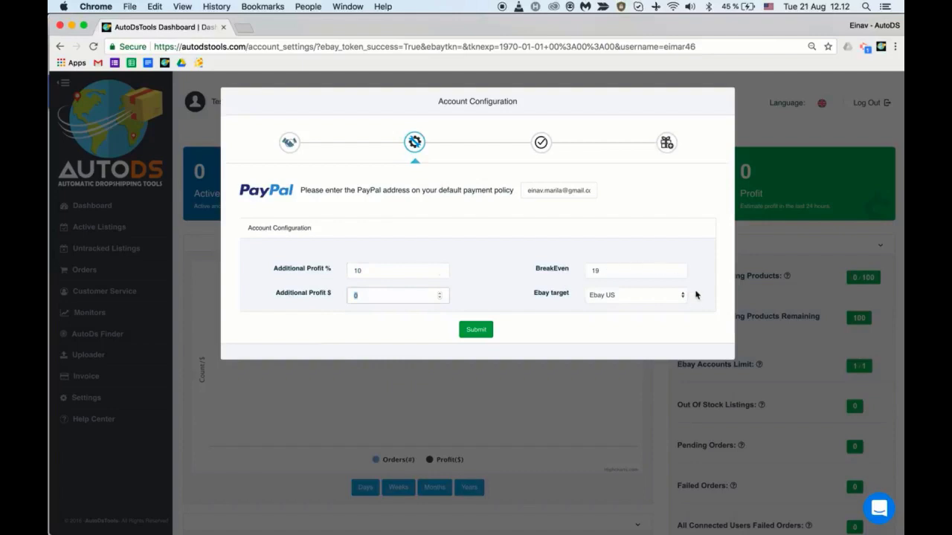
# Change BreakEven from 19 to 18 and submit the configuration with the eBay target unchanged
pyautogui.click(623, 270)
pyautogui.press('BackSpace')
pyautogui.write('8')
pyautogui.click(636, 295)
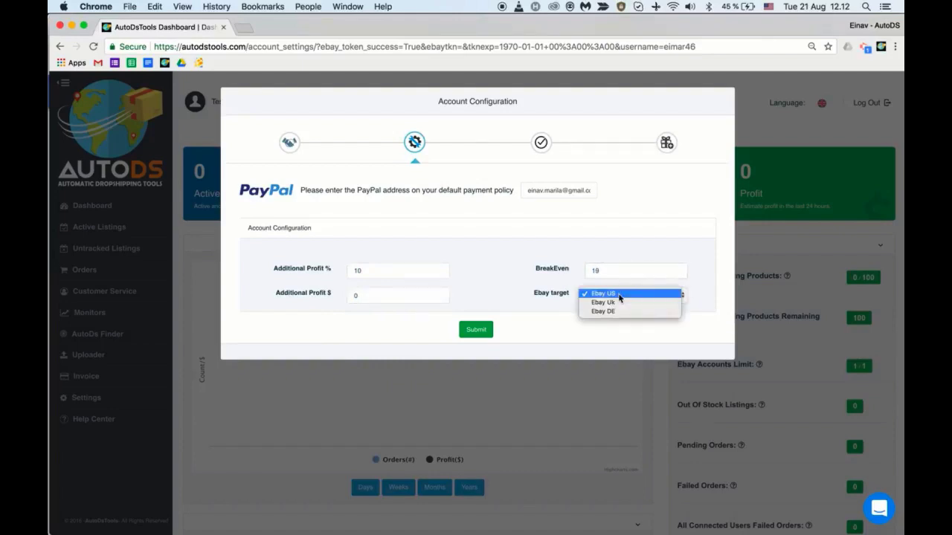
pyautogui.click(484, 333)
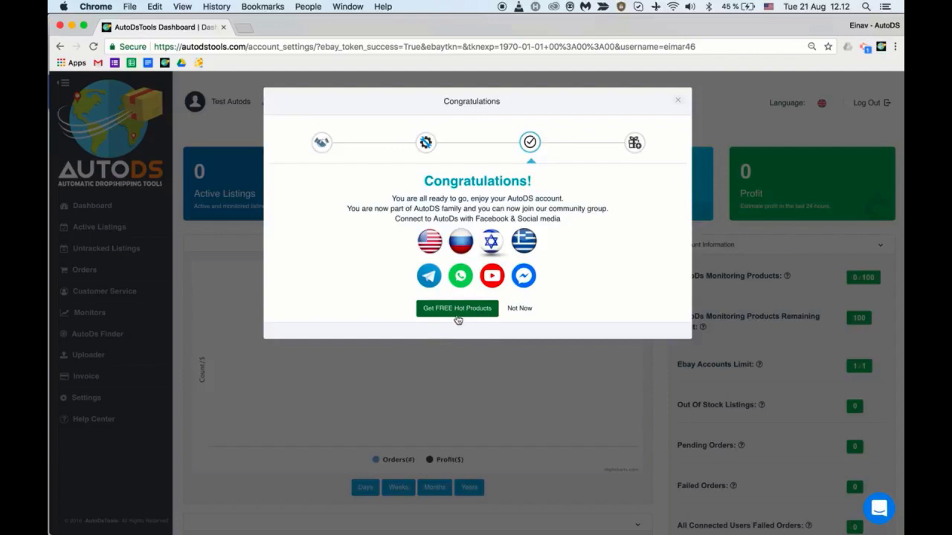
# Claim the free hot products offer, set 100 products from Amazon US, and upload them
pyautogui.click(457, 313)
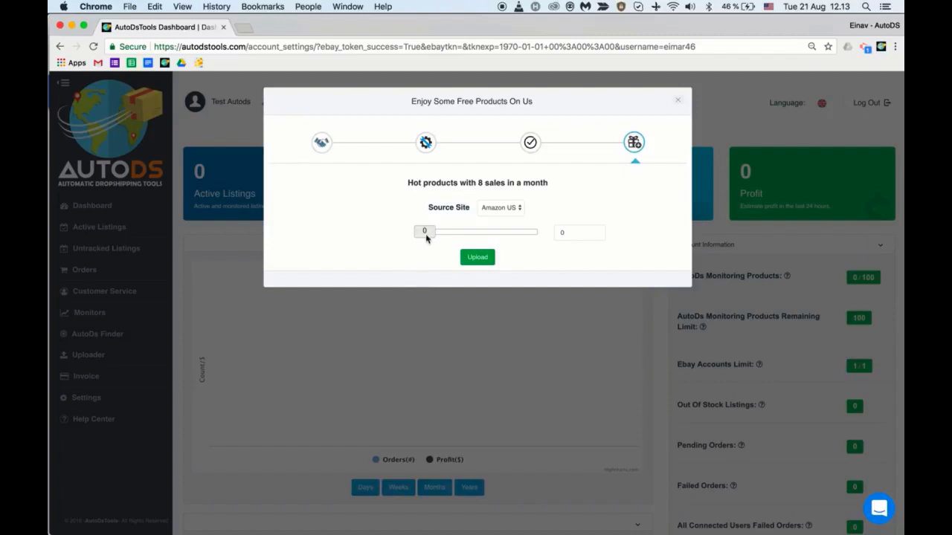
pyautogui.moveTo(425, 233); pyautogui.dragTo(540, 240)
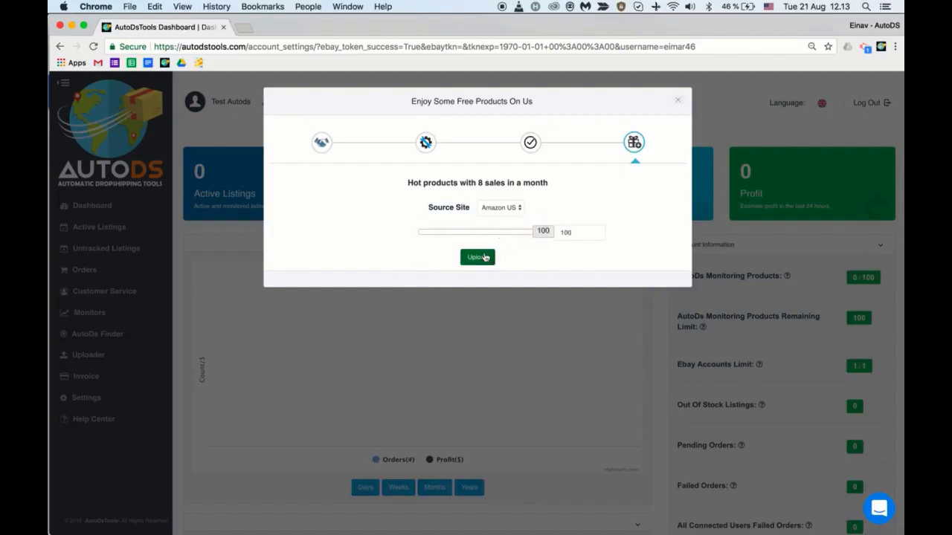
pyautogui.click(500, 209)
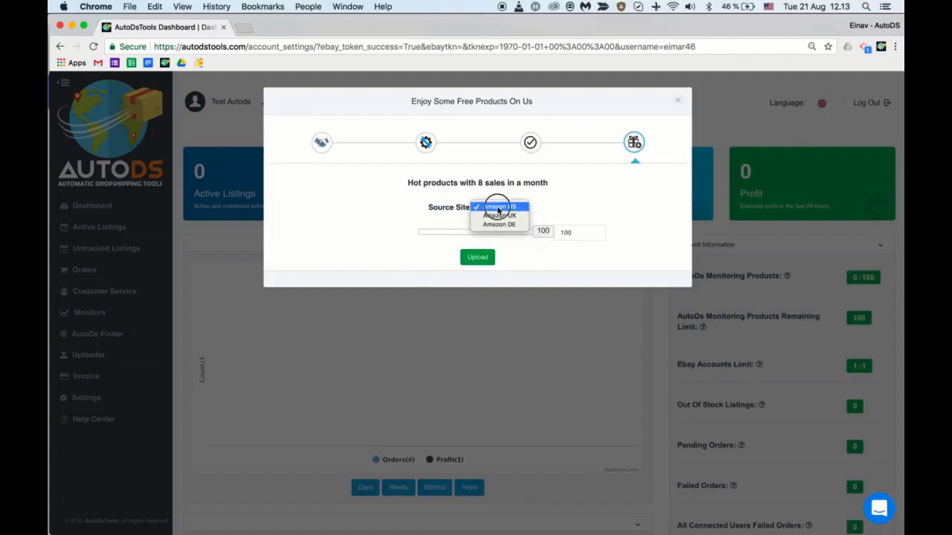
pyautogui.click(496, 207)
pyautogui.click(480, 258)
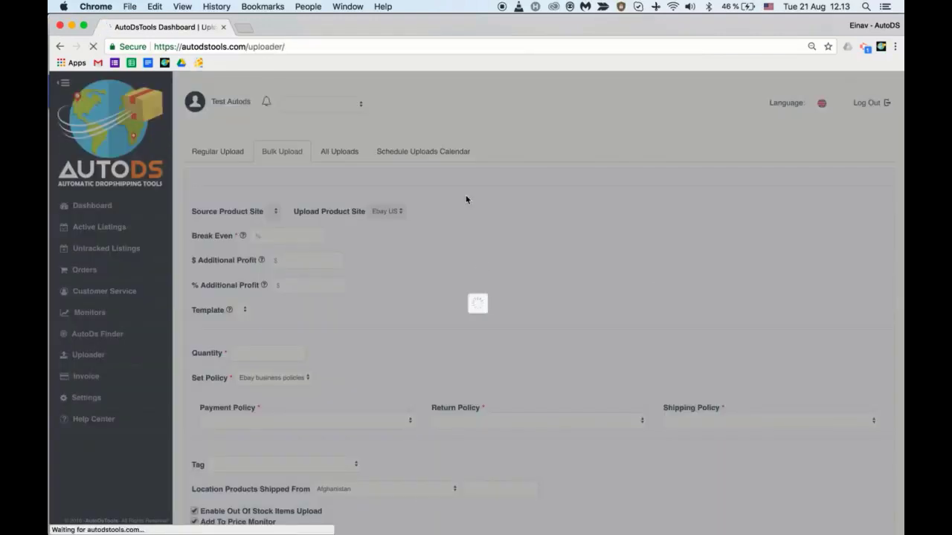
# Scroll through the pre-filled Bulk Upload settings down to the Upload Products / Schedule Upload buttons
pyautogui.scroll(-2, 466, 198)
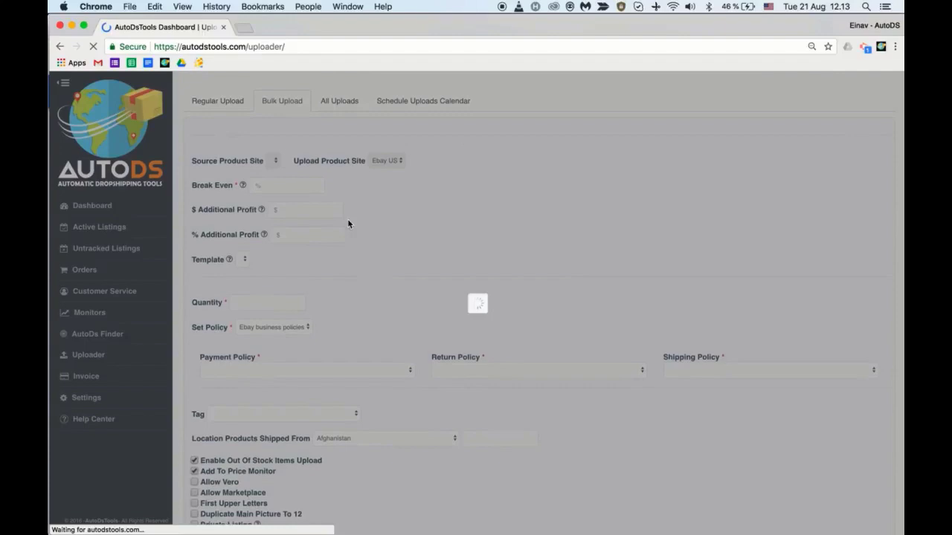
pyautogui.scroll(-4, 348, 223)
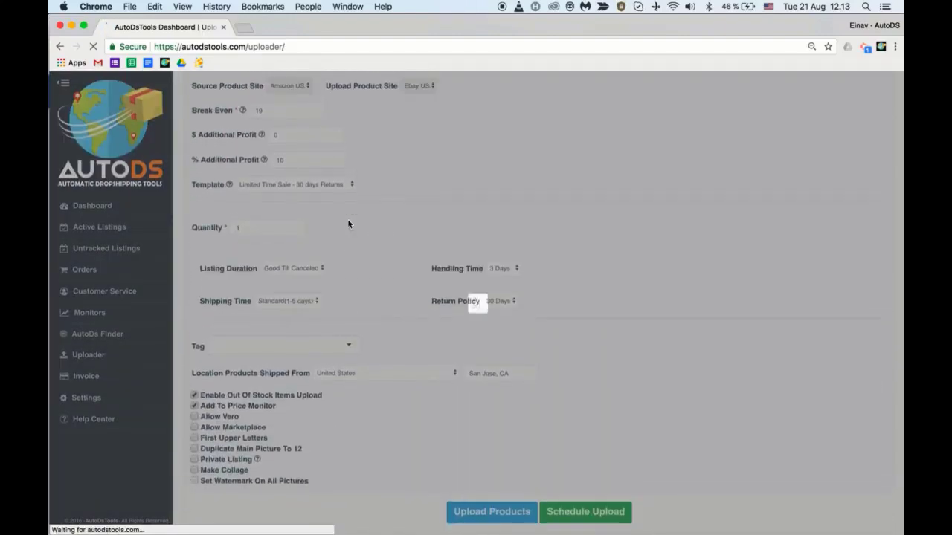
pyautogui.scroll(-3, 386, 246)
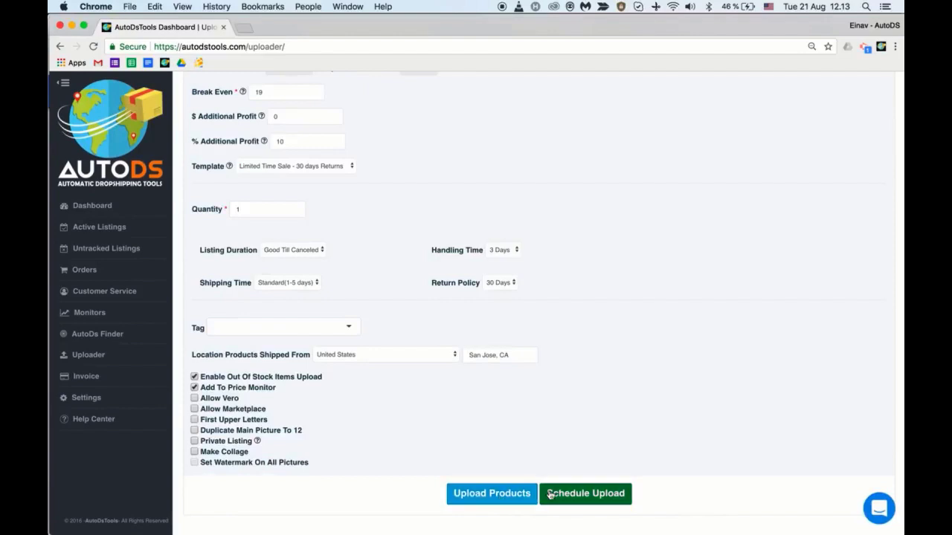
pyautogui.scroll(3, 593, 414)
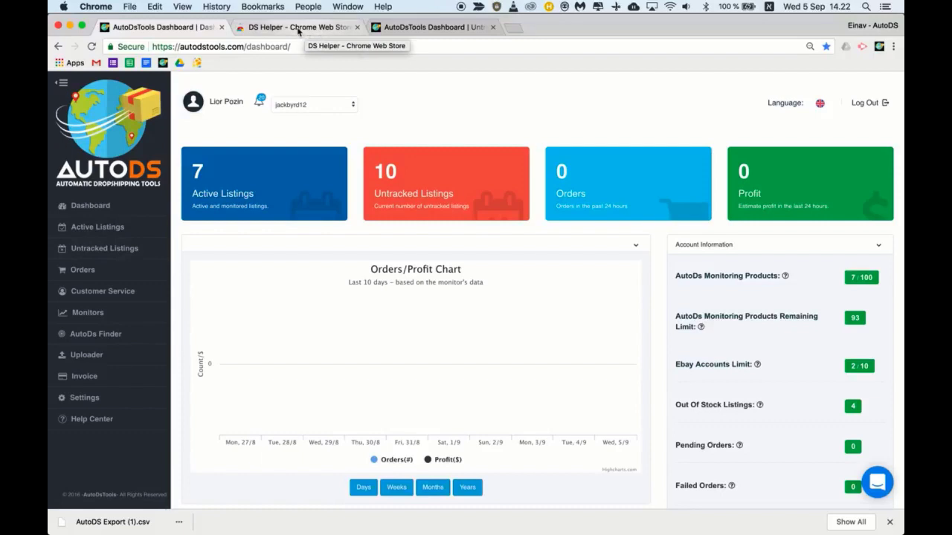
pyautogui.click(300, 27)
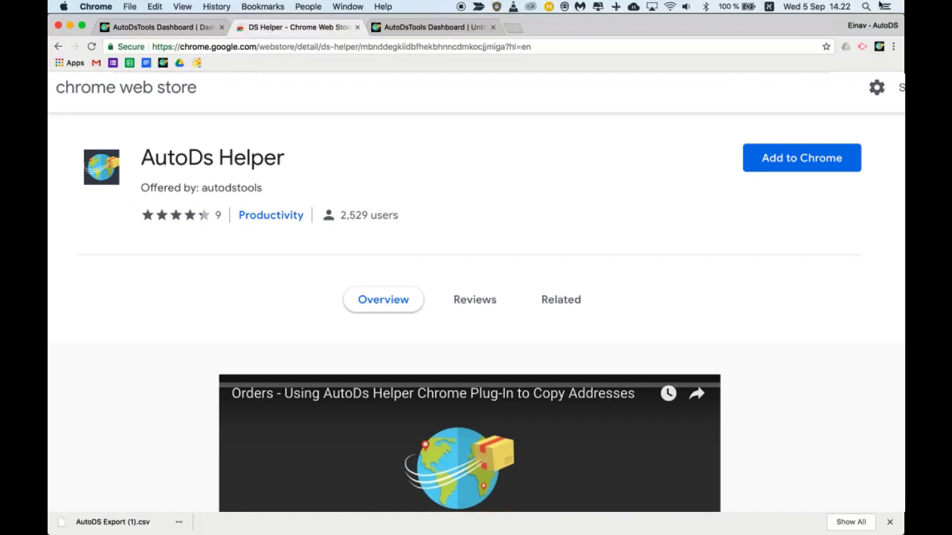
pyautogui.click(189, 28)
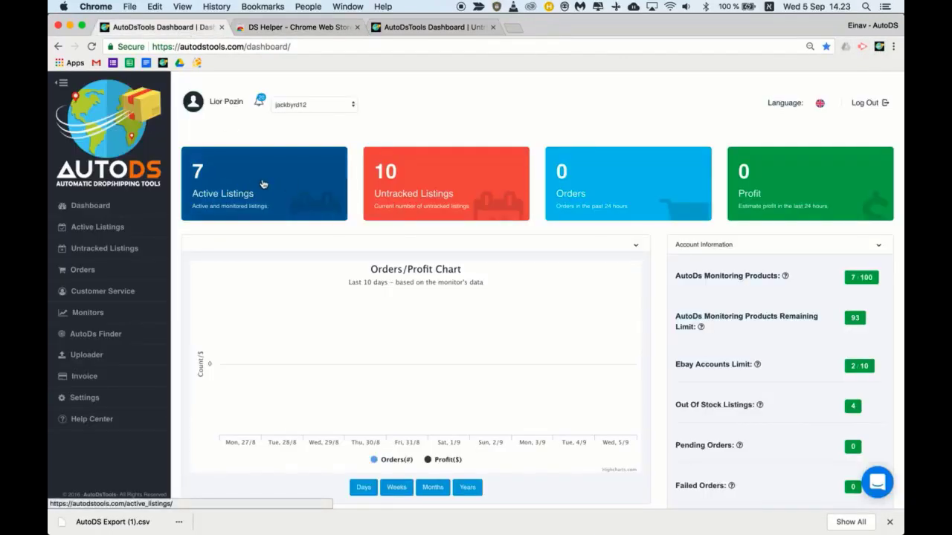
# From Active Listings, extract the seven listing IDs and export them as AutoDS Export (2).csv
pyautogui.click(262, 184)
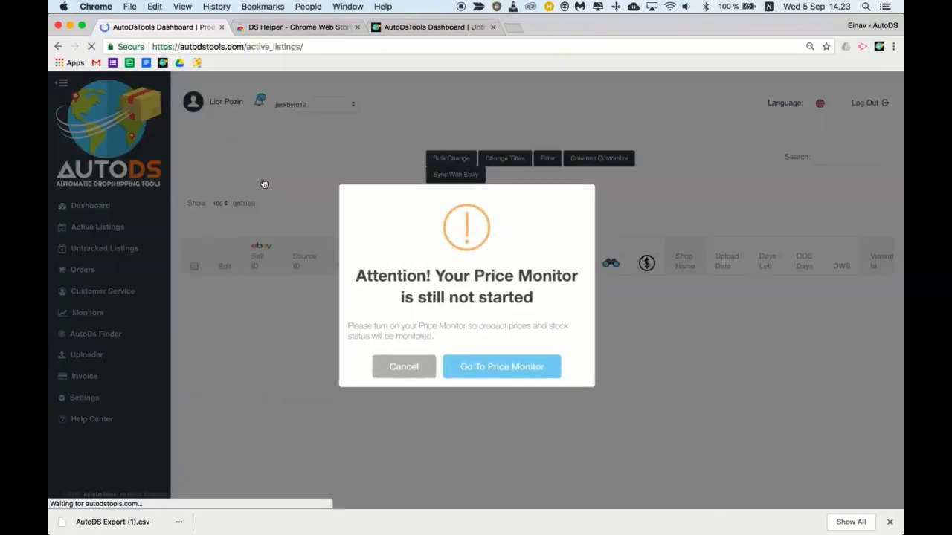
pyautogui.click(396, 366)
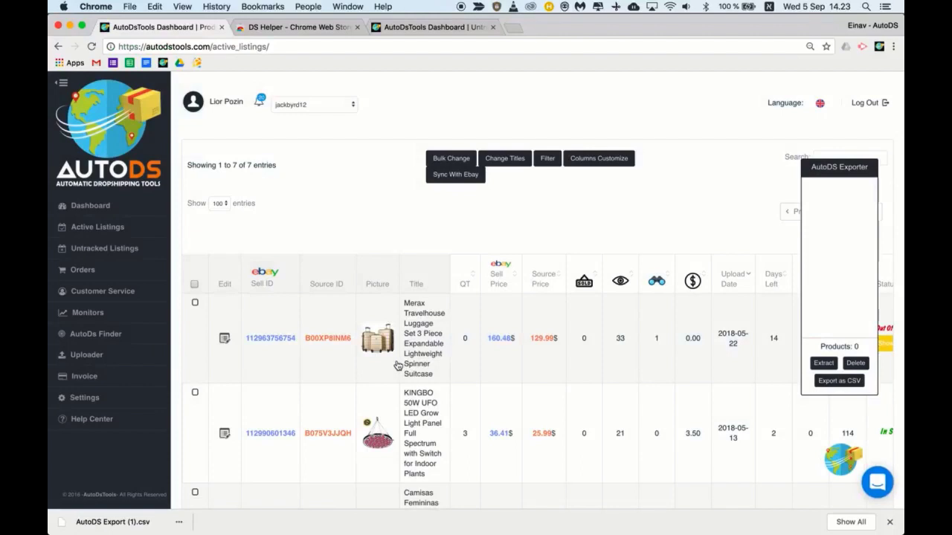
pyautogui.click(848, 458)
pyautogui.click(841, 462)
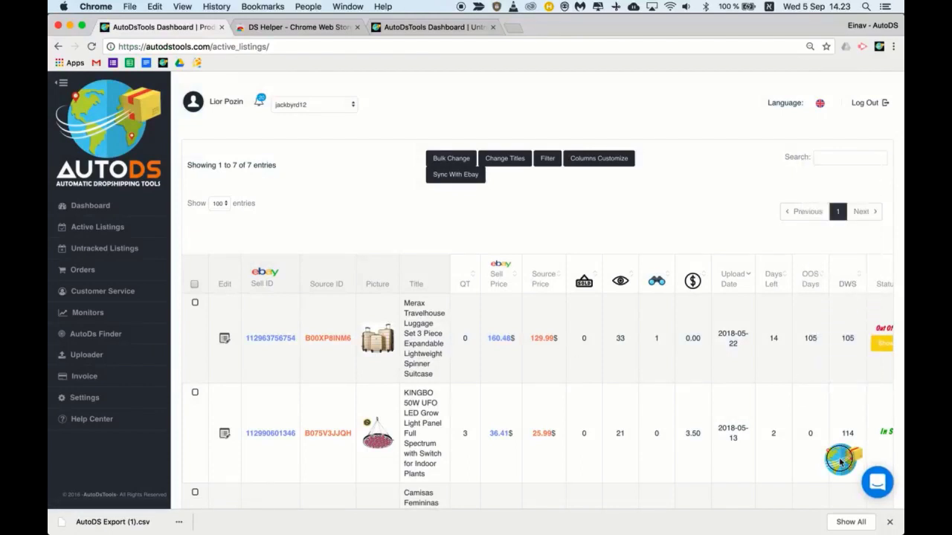
pyautogui.click(217, 206)
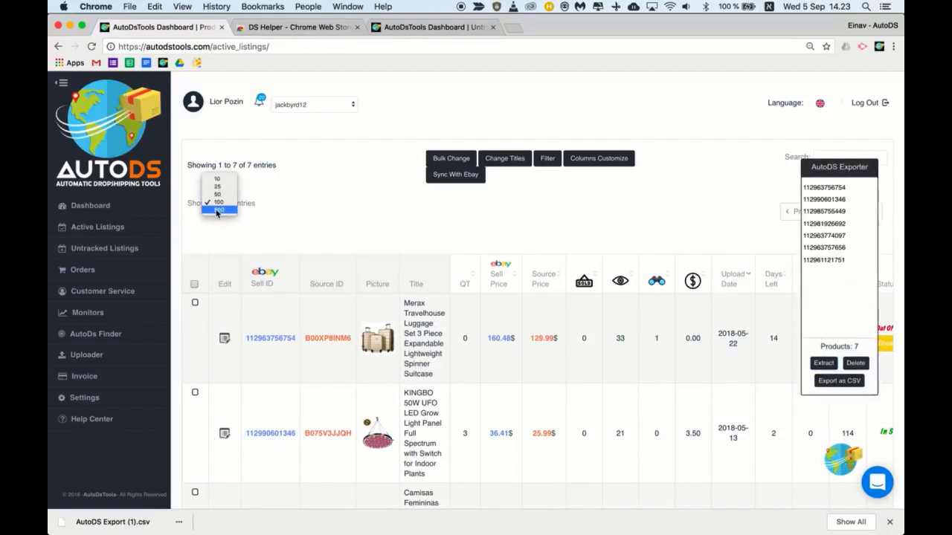
pyautogui.click(823, 364)
pyautogui.click(836, 382)
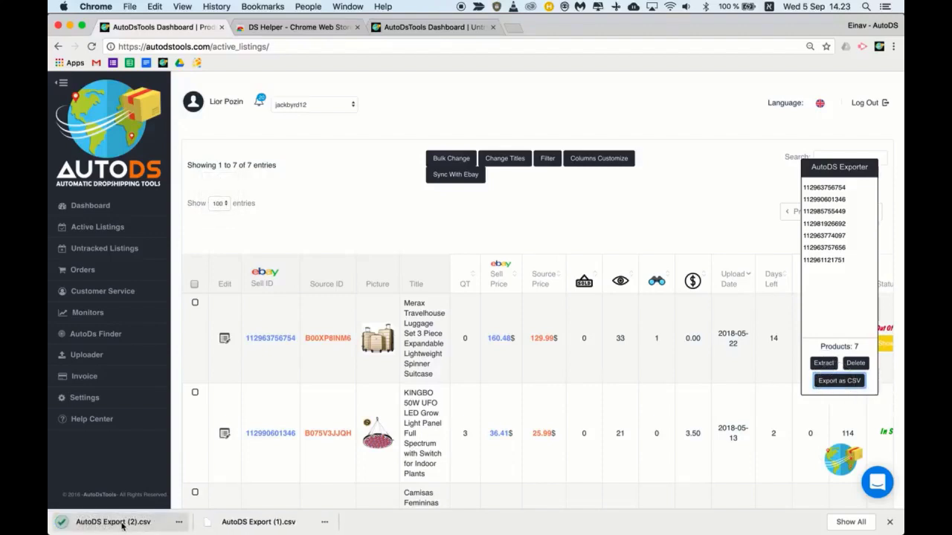
# On Untracked Listings, update ASINs via file by loading AutoDS Export (1).csv
pyautogui.click(421, 28)
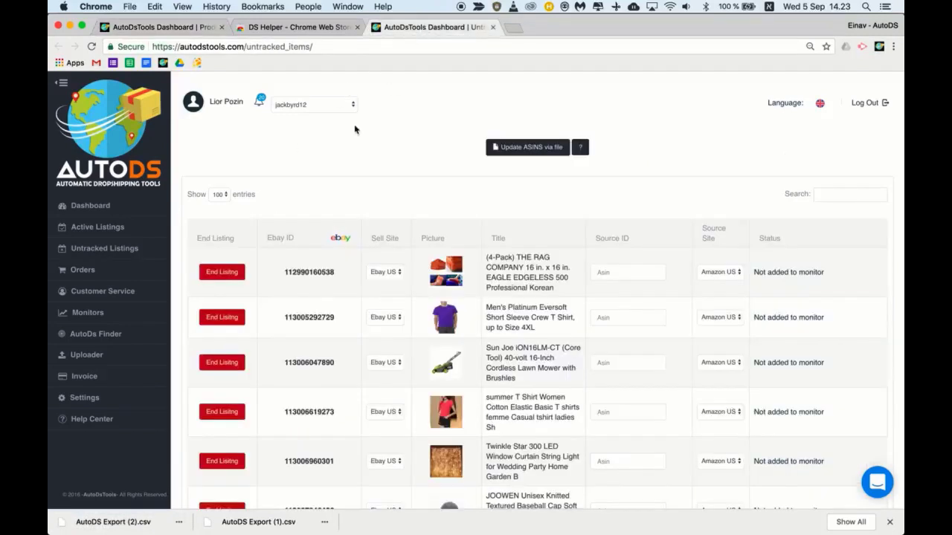
pyautogui.click(530, 147)
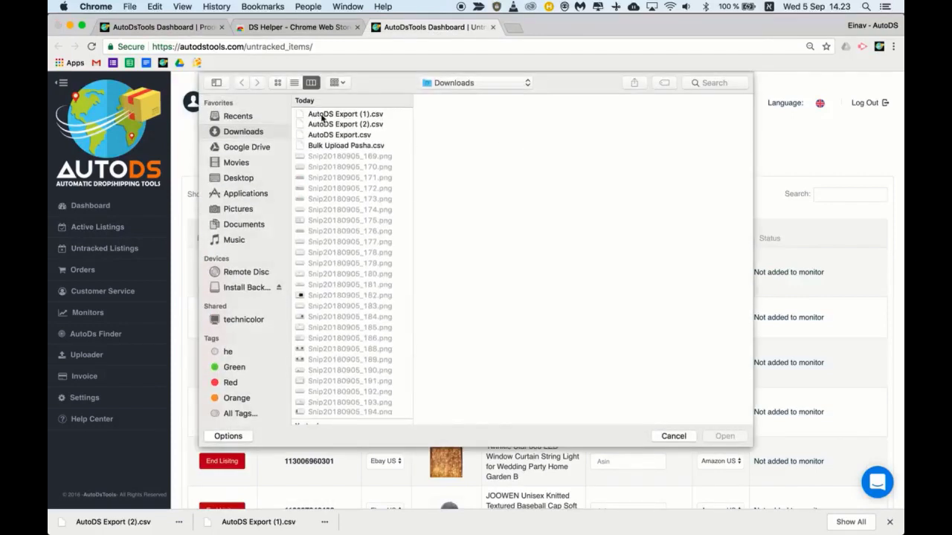
pyautogui.click(347, 114)
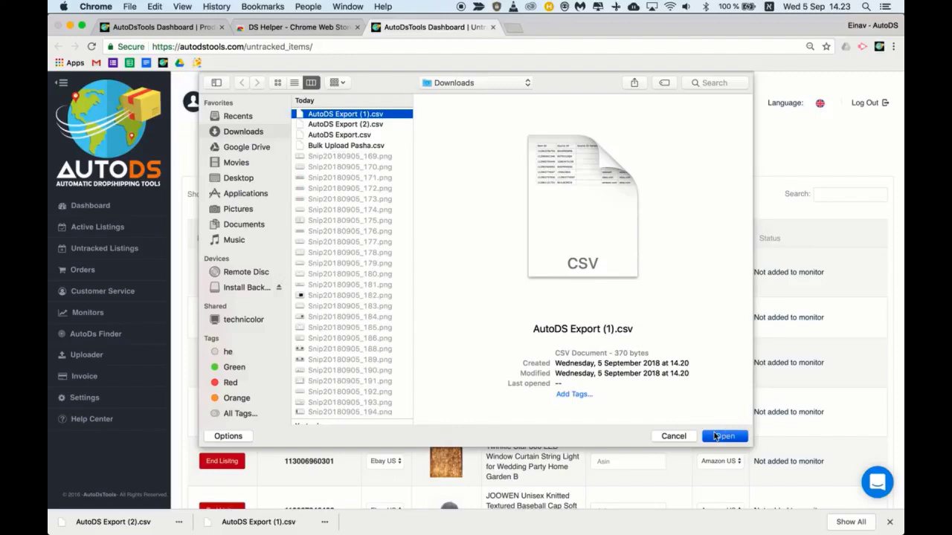
pyautogui.click(717, 436)
# Keep Amazon US as source and Ebay US as upload site, then return to the dashboard
pyautogui.click(440, 140)
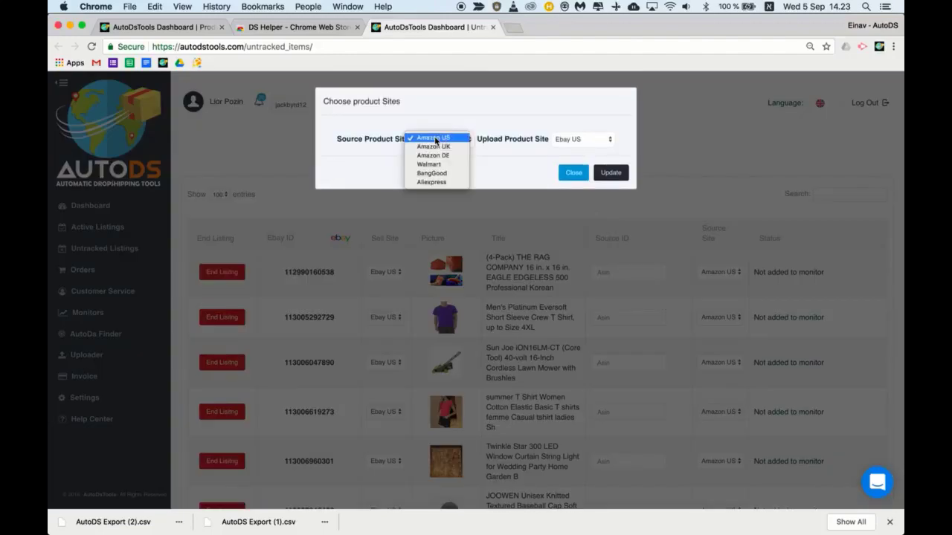
pyautogui.click(557, 136)
pyautogui.click(559, 138)
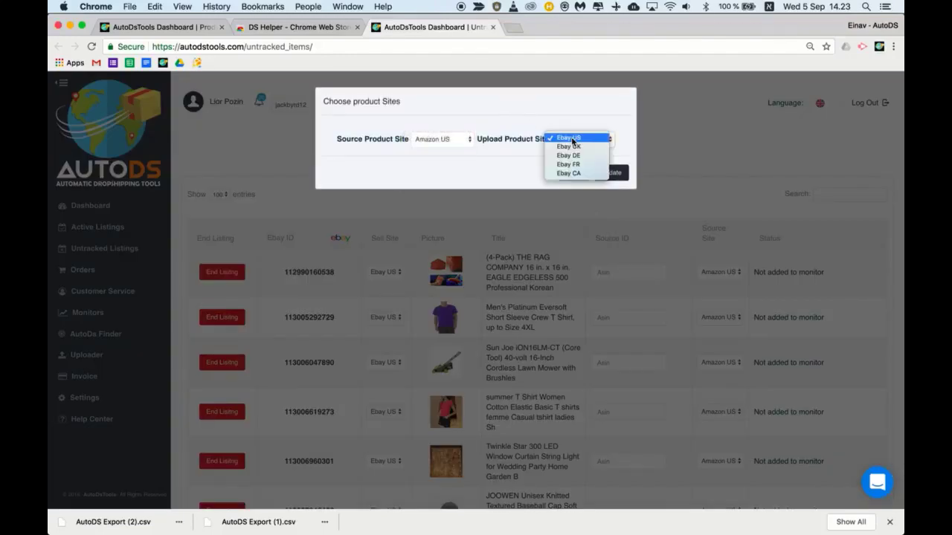
pyautogui.click(583, 136)
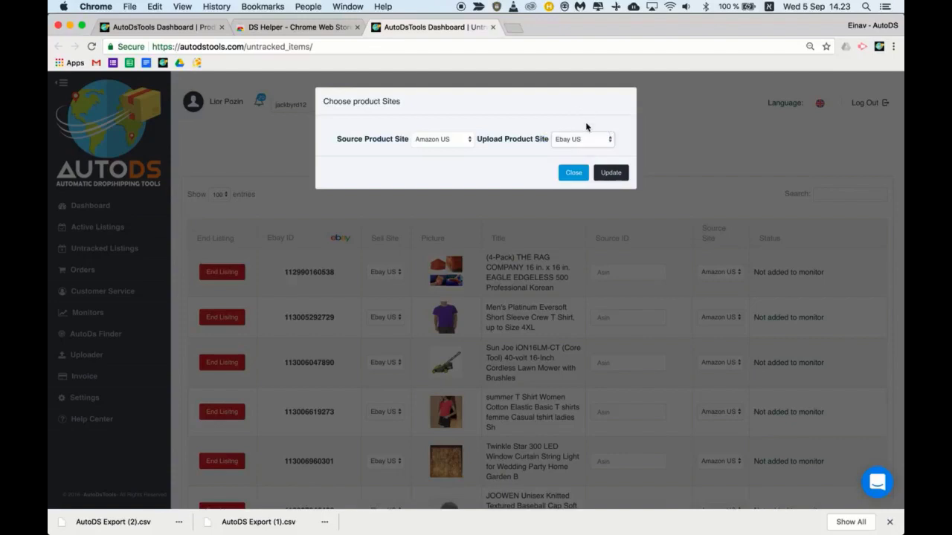
pyautogui.click(569, 173)
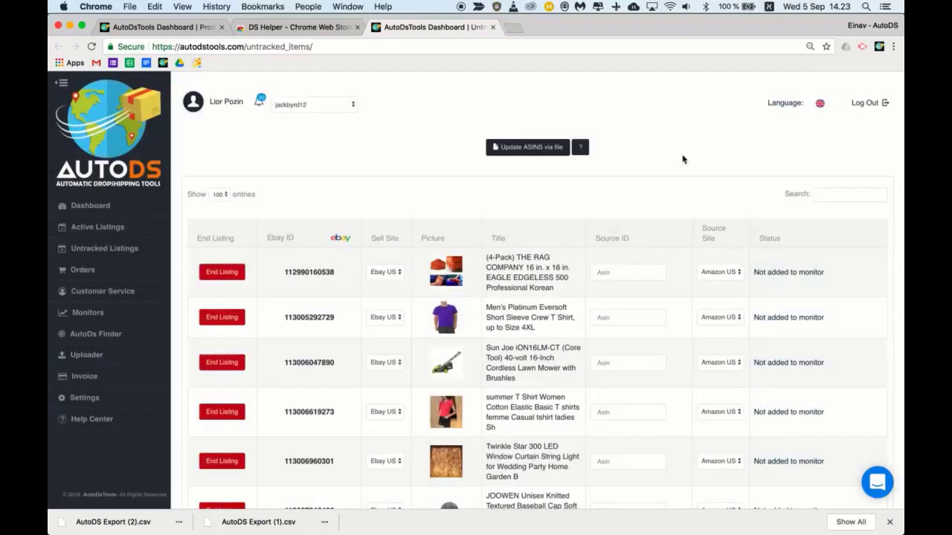
pyautogui.click(93, 205)
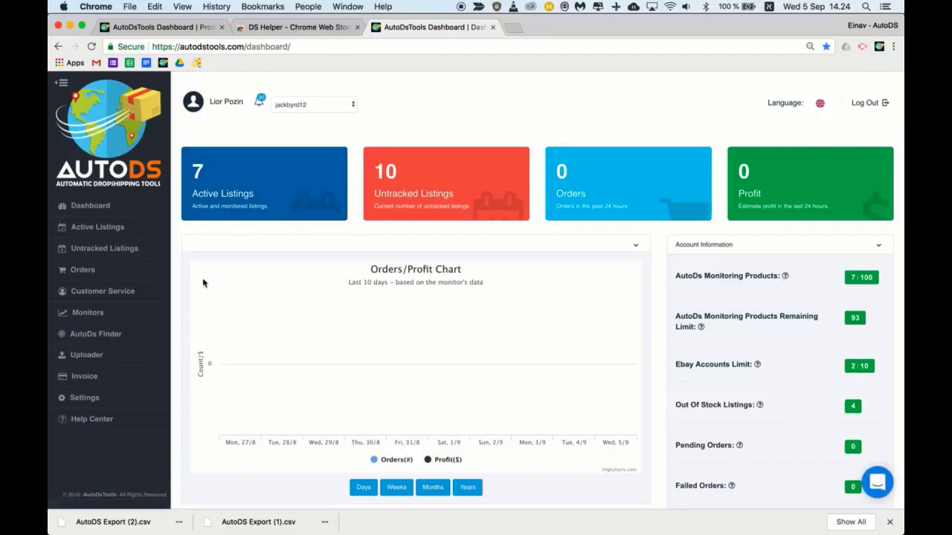
# Start the Products Monitor in the Monitors settings and confirm the status change
pyautogui.click(94, 319)
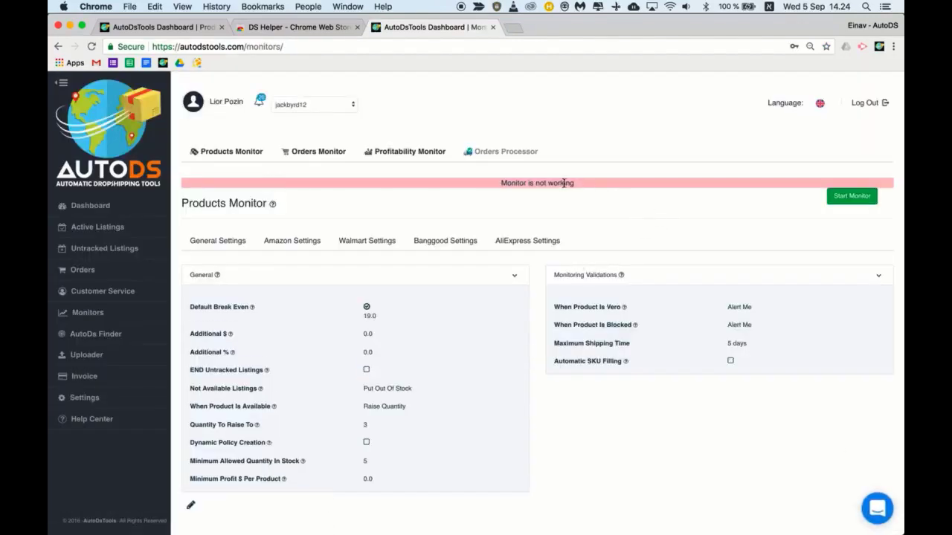
pyautogui.moveTo(200, 203); pyautogui.dragTo(290, 203)
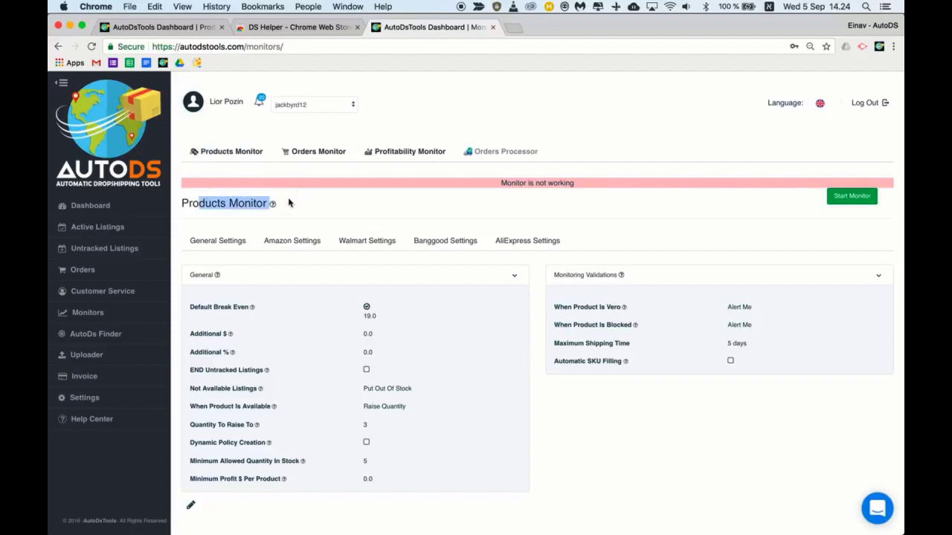
pyautogui.click(852, 196)
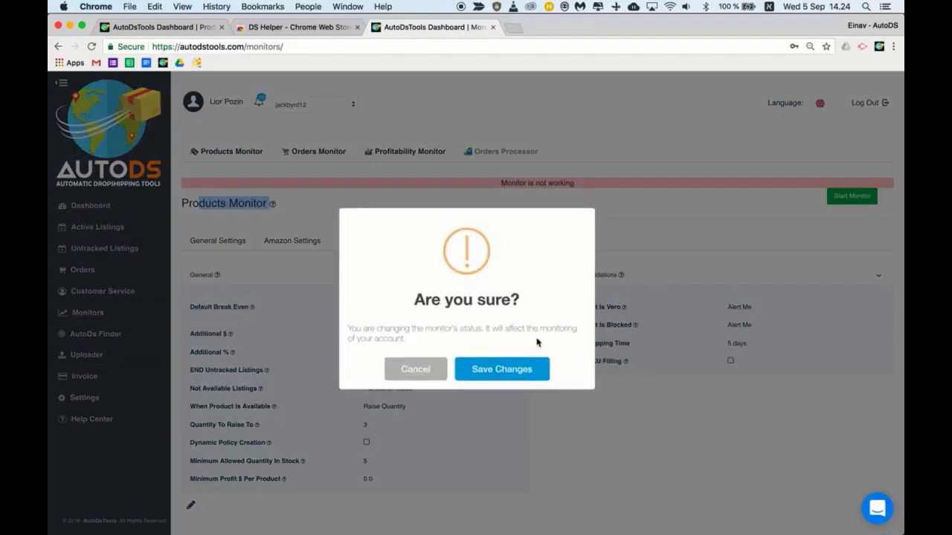
pyautogui.click(506, 367)
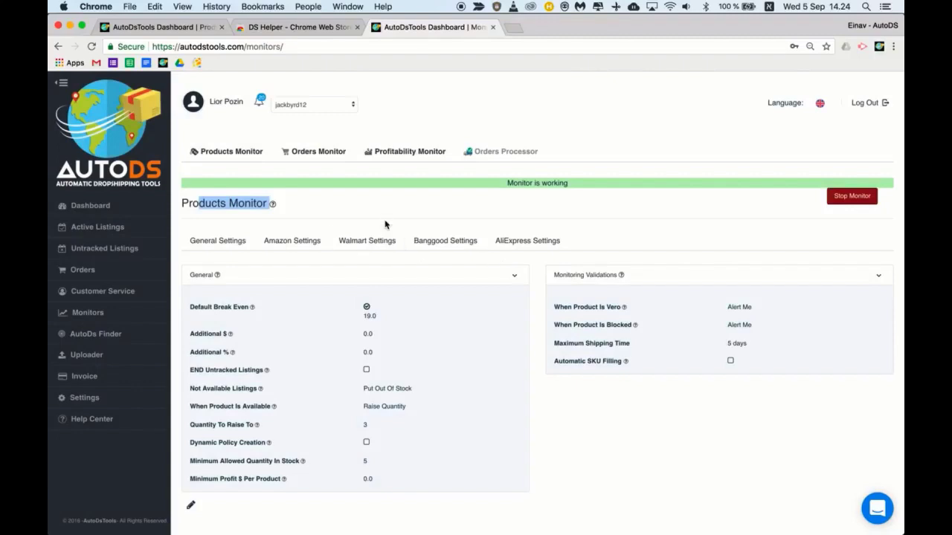
pyautogui.click(513, 156)
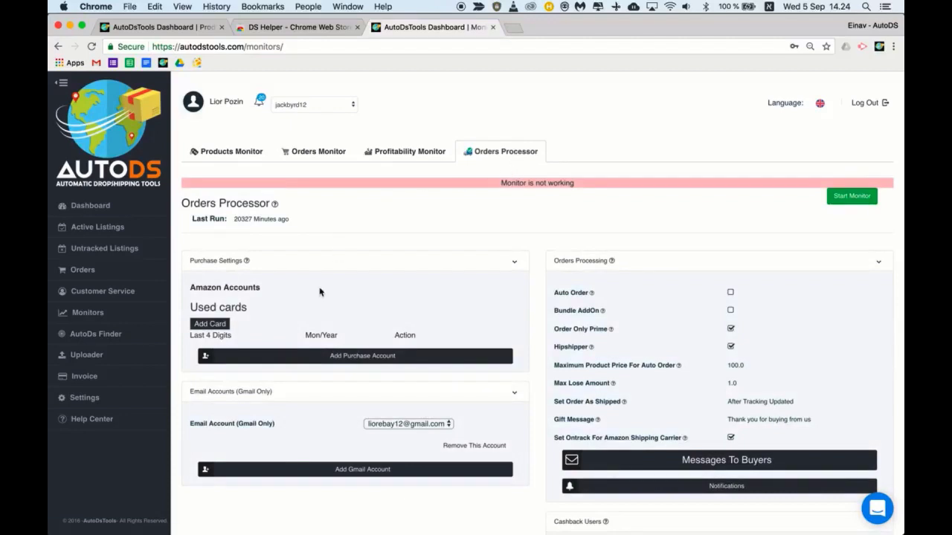
# Open and close the Add Purchase Account form, then begin adding a Gmail account
pyautogui.click(363, 357)
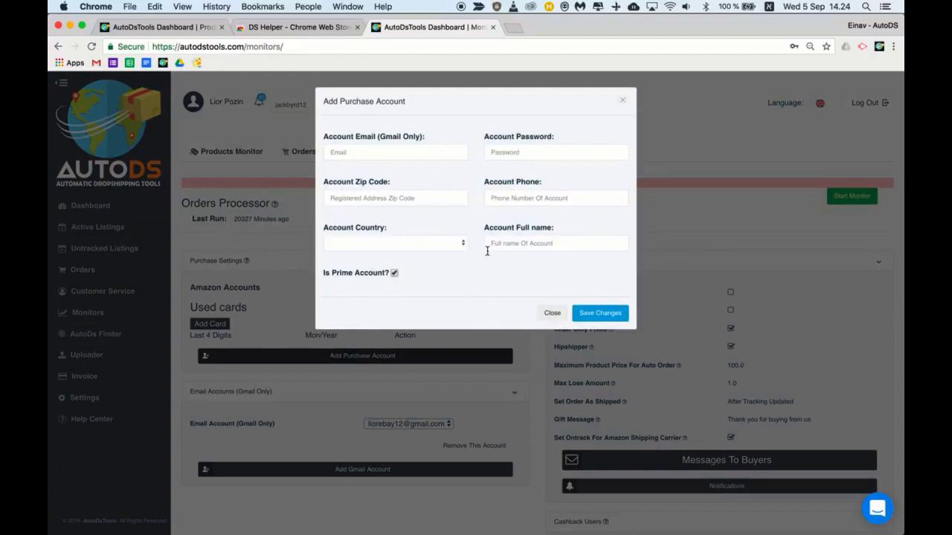
pyautogui.click(623, 100)
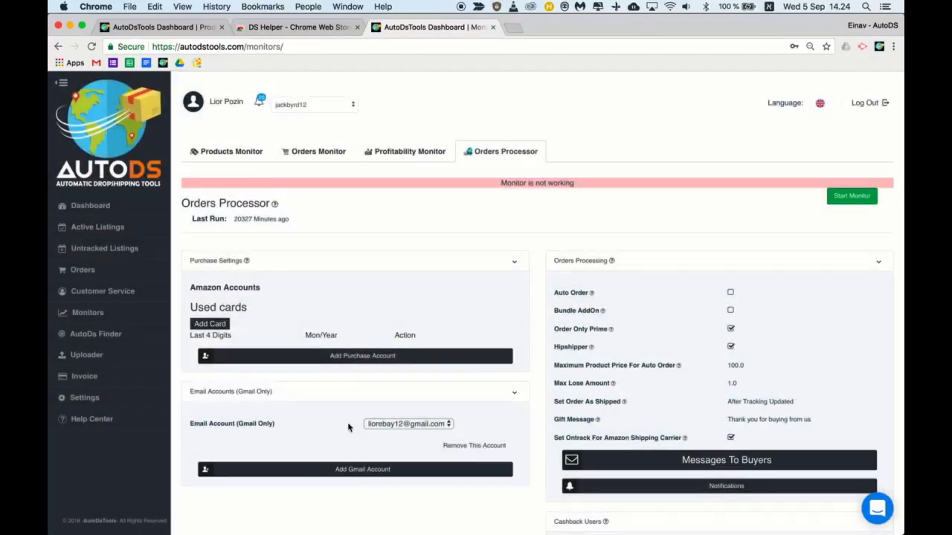
pyautogui.click(365, 470)
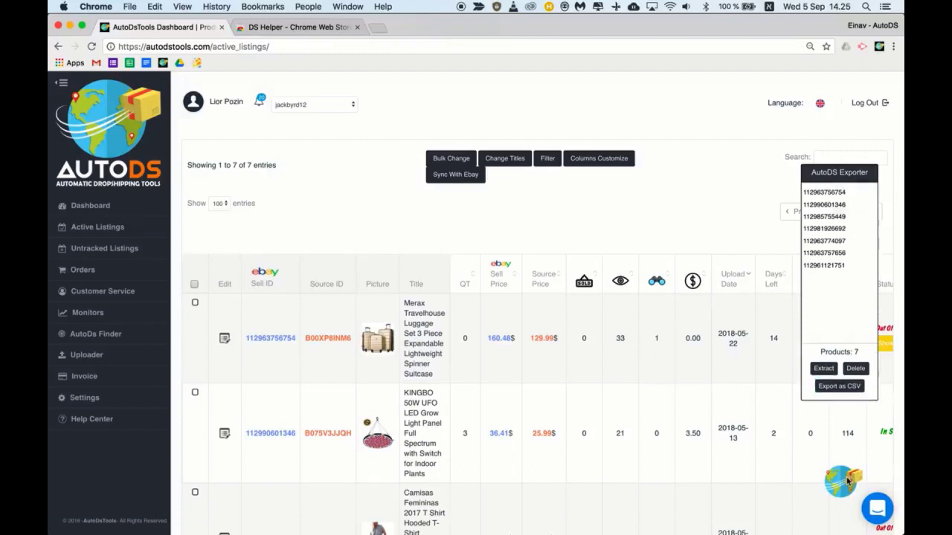
# Open the Intercom support chat from the bubble on the Active Listings page
pyautogui.click(878, 508)
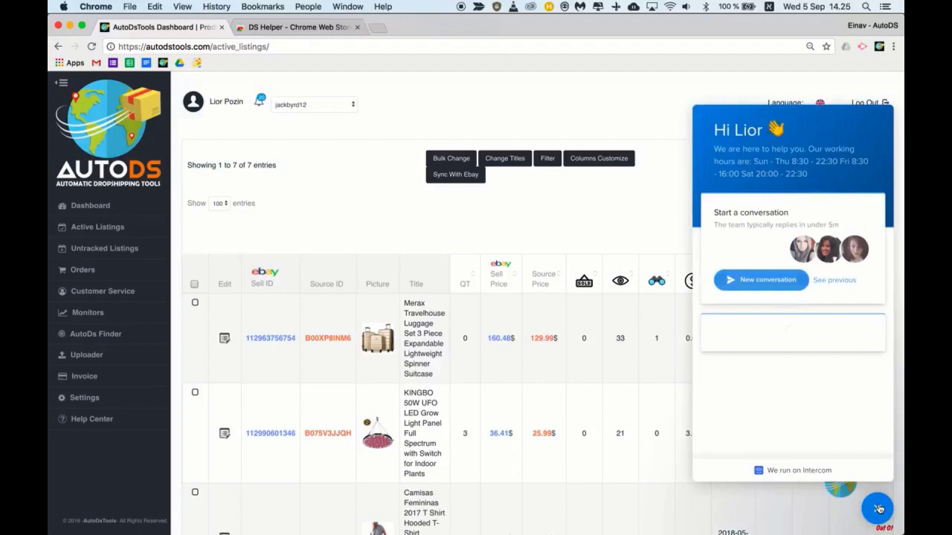